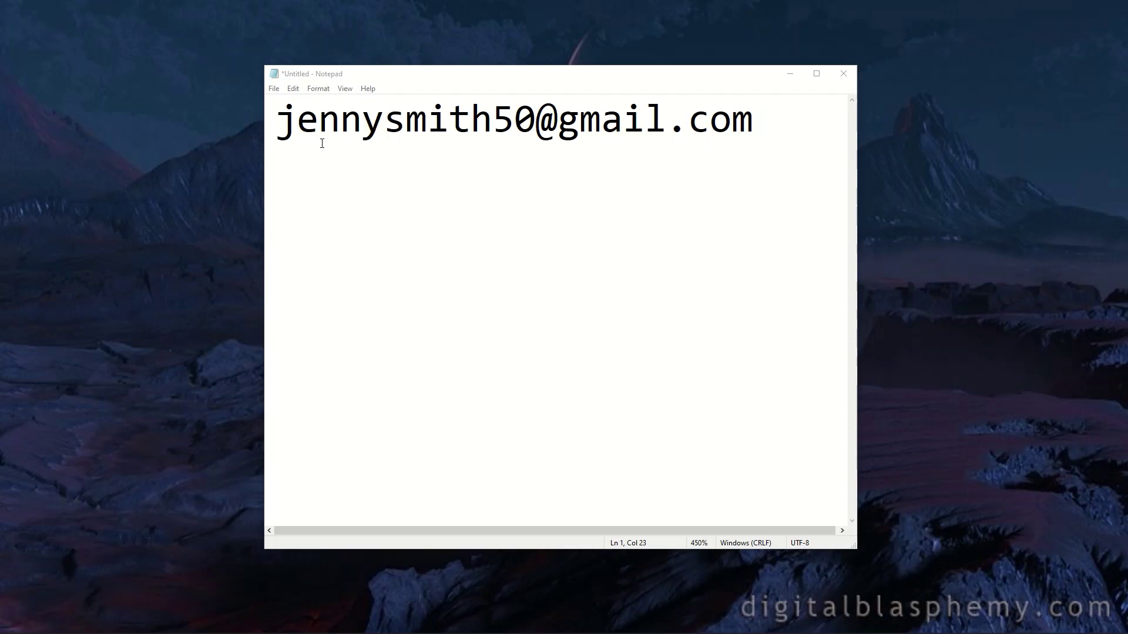
- Duplicate the e-mail address from the first line onto a new second line
drag(281, 122, 747, 122)
right_click(718, 126)
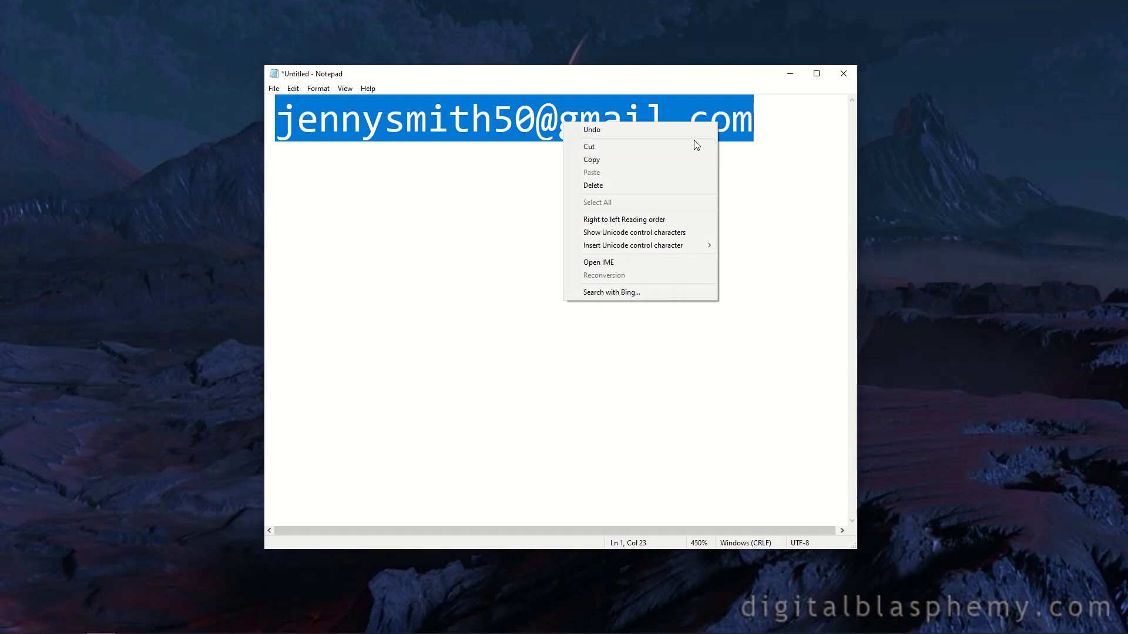
click(681, 155)
click(751, 103)
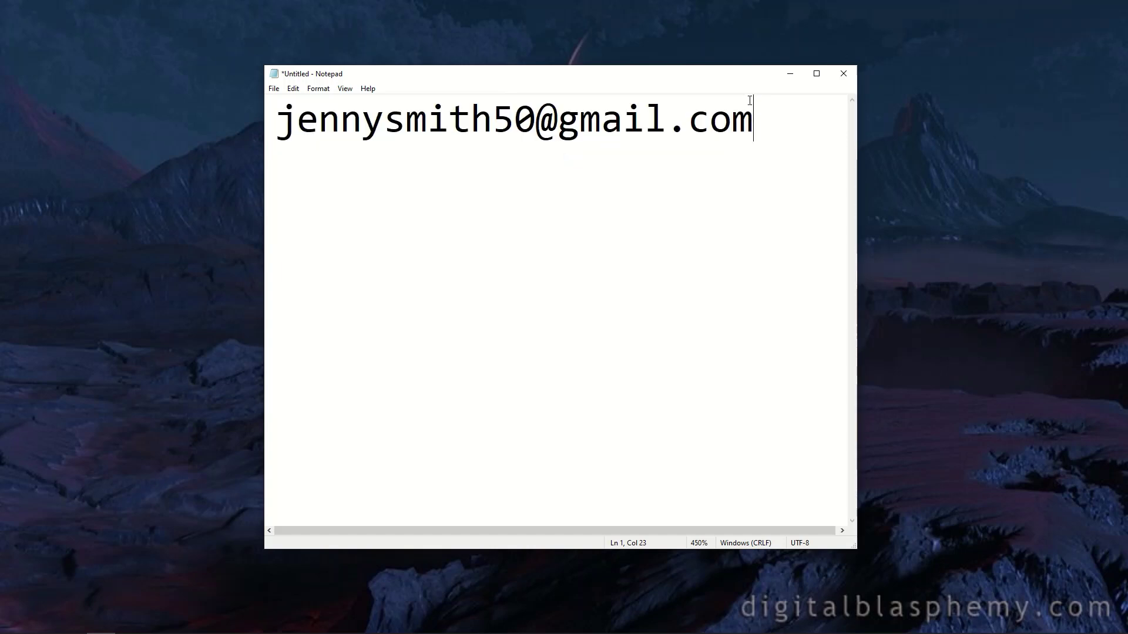
key(Return)
key(ctrl+v)
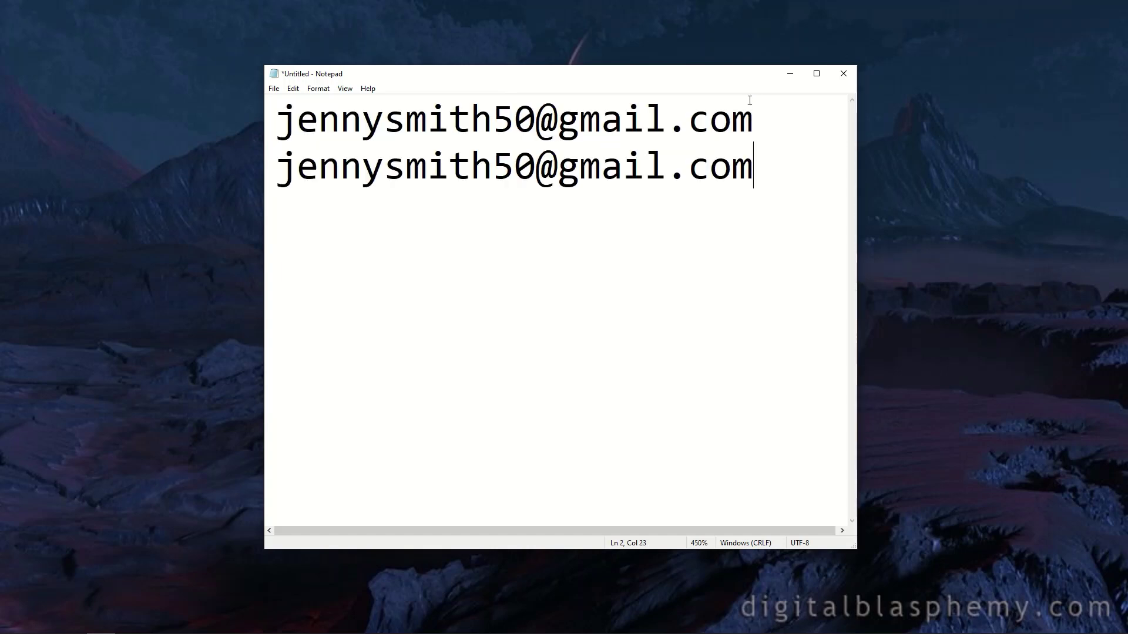
- Highlight the username portion of the second-line e-mail address, up to the @ sign
key(Left)
key(Left)
key(Left)
key(Left)
key(Left)
key(Left)
key(Left)
key(Left)
key(Left)
key(Left)
key(Left)
key(Left)
key(Left)
key(Left)
key(Left)
key(Left)
key(Left)
key(Left)
key(Left)
key(Left)
key(Left)
key(Left)
key(Right)
key(Right)
key(Right)
key(Right)
key(Right)
key(Right)
key(Right)
key(Right)
key(Right)
key(Right)
key(Right)
key(Right)
key(shift+Left)
key(shift+Left)
key(shift+Left)
key(shift+Left)
key(shift+Left)
key(shift+Left)
key(shift+Left)
key(shift+Left)
key(shift+Left)
key(shift+Left)
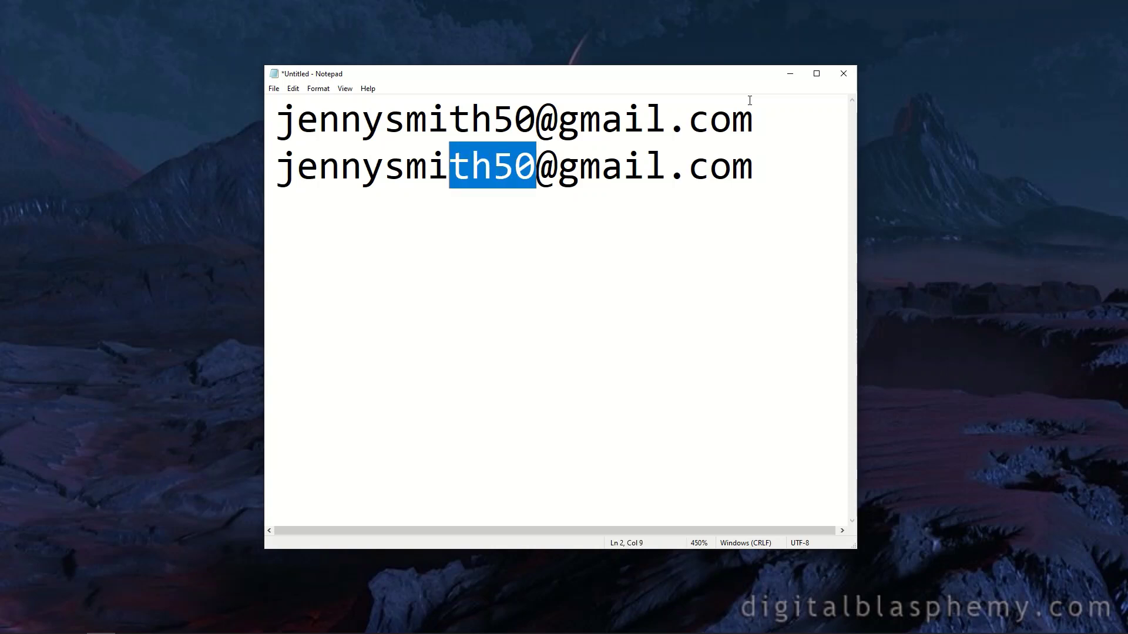
key(shift+Left)
key(shift+Left)
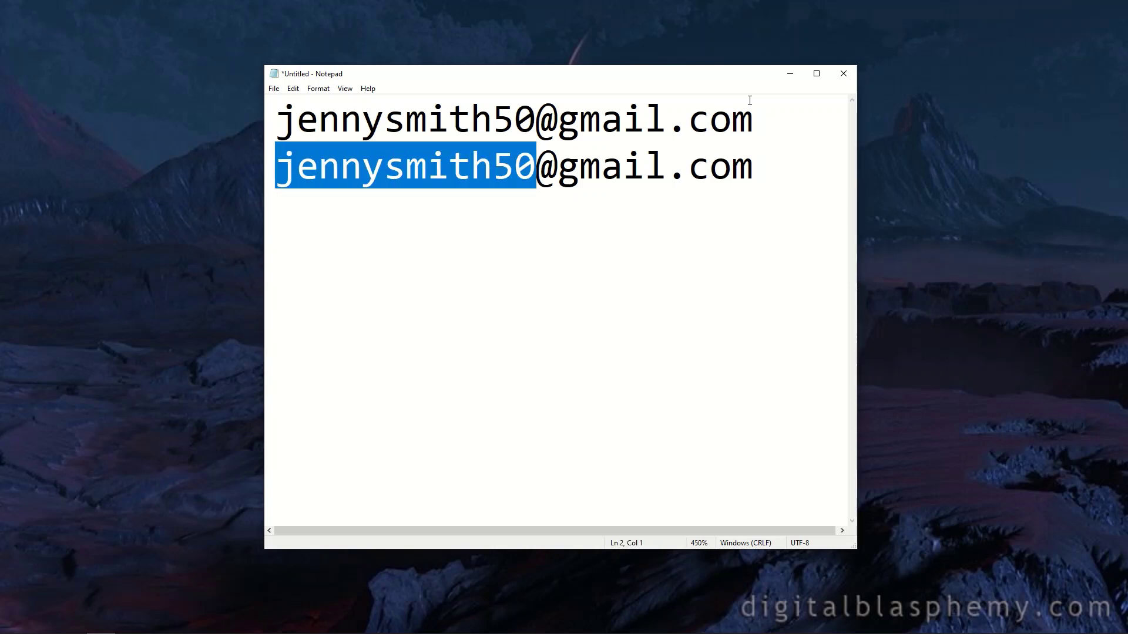
- Insert a period between the last name and the number in the second-line e-mail address
key(Left)
key(Right)
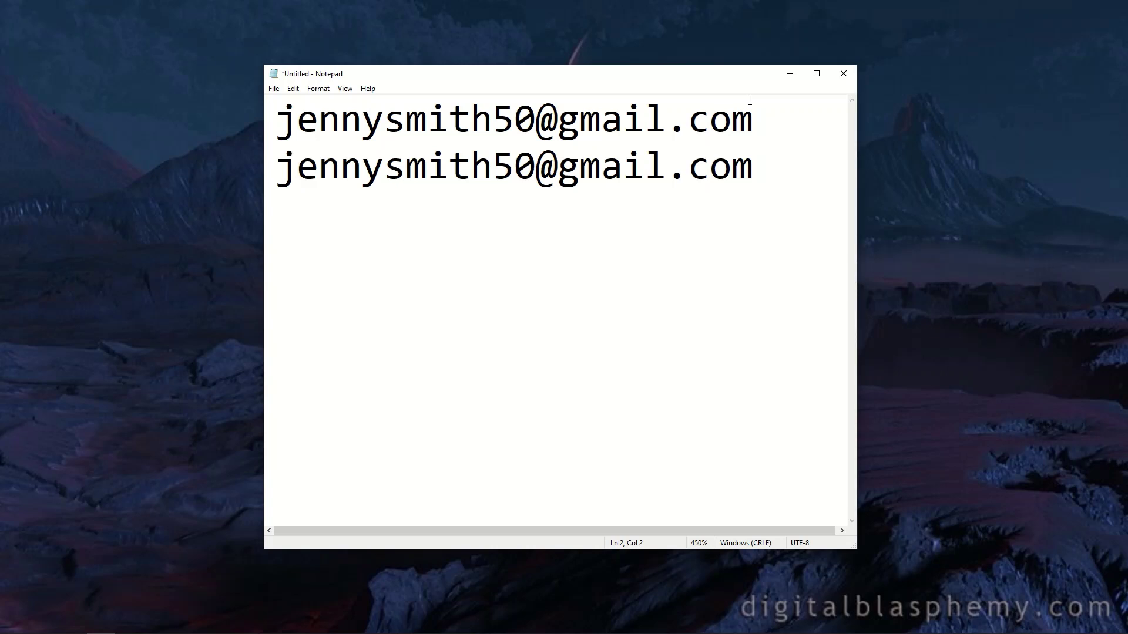
key(Right)
key(Right)
key(Right)
key(Right)
key(Right)
key(Right)
key(Right)
key(Right)
key(Right)
text(.)
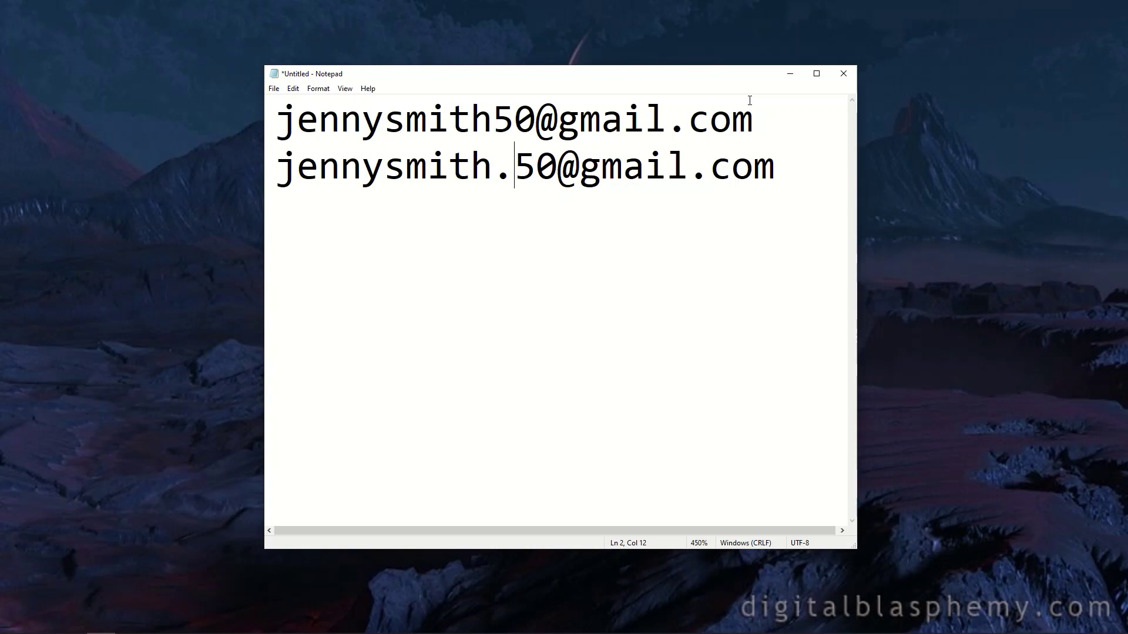
- Copy the entire second-line e-mail address and paste it onto a new third line
key(Up)
key(Down)
key(Right)
key(Right)
key(Left)
key(Left)
key(Left)
key(Left)
key(Left)
key(Left)
key(Left)
key(Left)
key(Left)
key(Left)
key(Left)
key(Left)
key(Left)
key(shift+Right)
key(shift+Right)
key(shift+Right)
key(shift+Right)
key(shift+Right)
key(shift+Right)
key(shift+Right)
key(shift+Right)
key(shift+Right)
key(shift+Right)
key(shift+Right)
key(shift+Right)
key(shift+Right)
key(shift+Right)
key(shift+Right)
key(shift+Right)
key(shift+Right)
key(shift+Right)
key(shift+Right)
key(shift+Right)
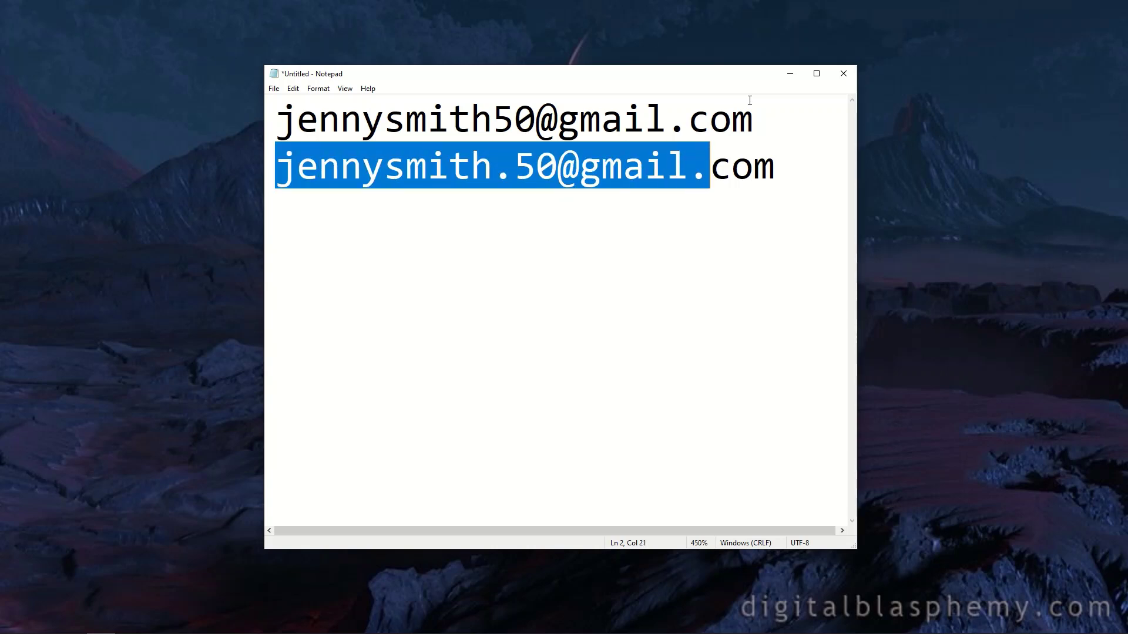
key(shift+Right)
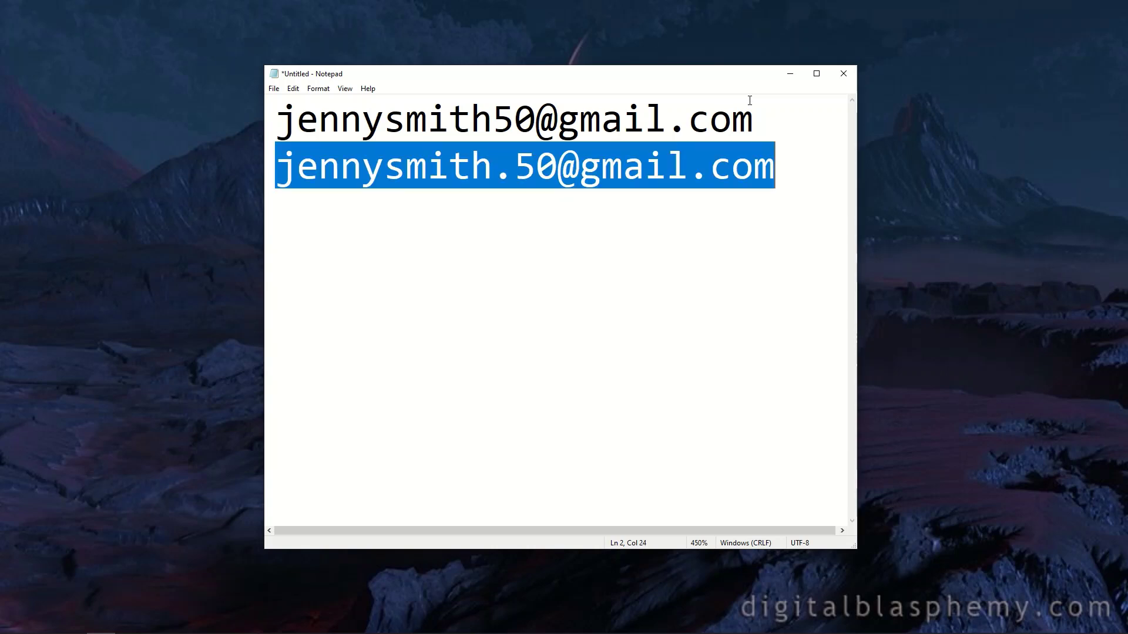
key(Right)
key(Return)
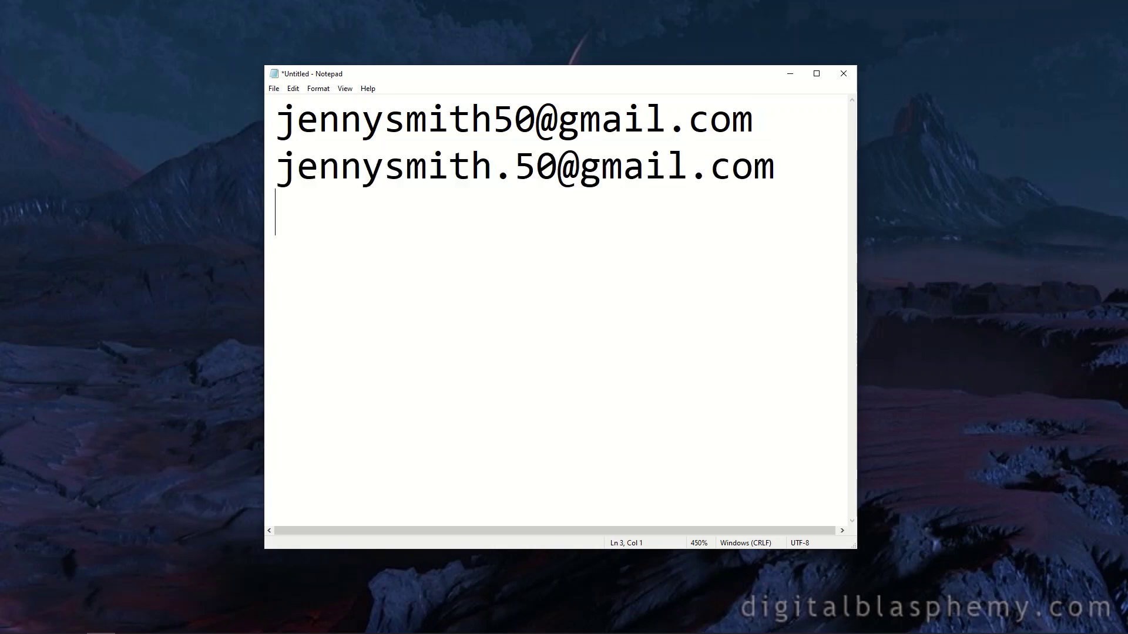
key(ctrl+v)
- Insert a period between the first and last name in the third-line e-mail address
key(Left)
key(Left)
key(Left)
key(Left)
key(Left)
key(Left)
key(Left)
key(Left)
key(Left)
key(Left)
key(Left)
key(Left)
key(Left)
key(Left)
key(Left)
key(Left)
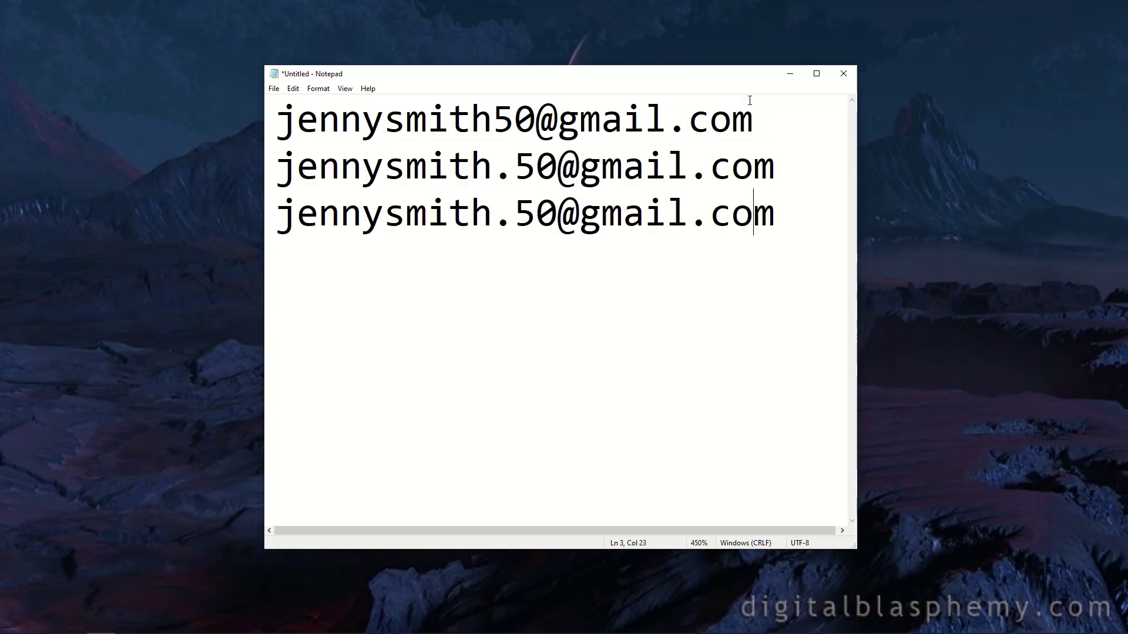
key(Left)
key(Left)
key(Left)
key(Left)
key(Left)
key(Right)
key(Right)
text(.)
- Remove the period before the number in the third-line e-mail address and place the cursor at the line's end
key(Right)
key(Right)
key(Right)
key(Right)
key(Right)
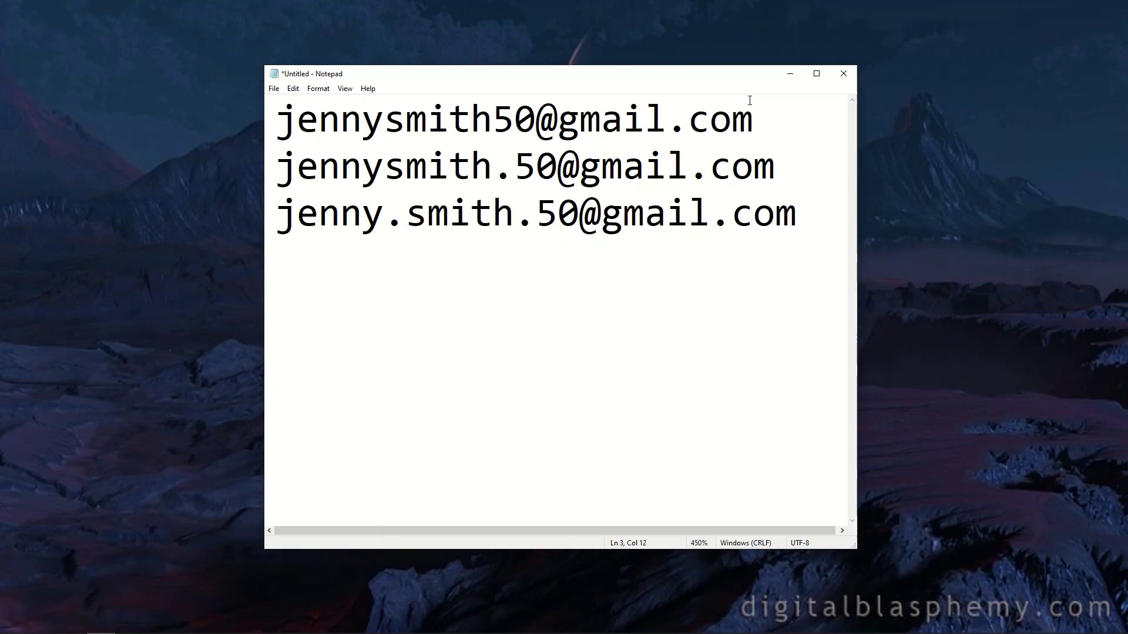
key(Delete)
key(Right)
key(Right)
key(Right)
key(Right)
key(Right)
key(Right)
key(Right)
key(Right)
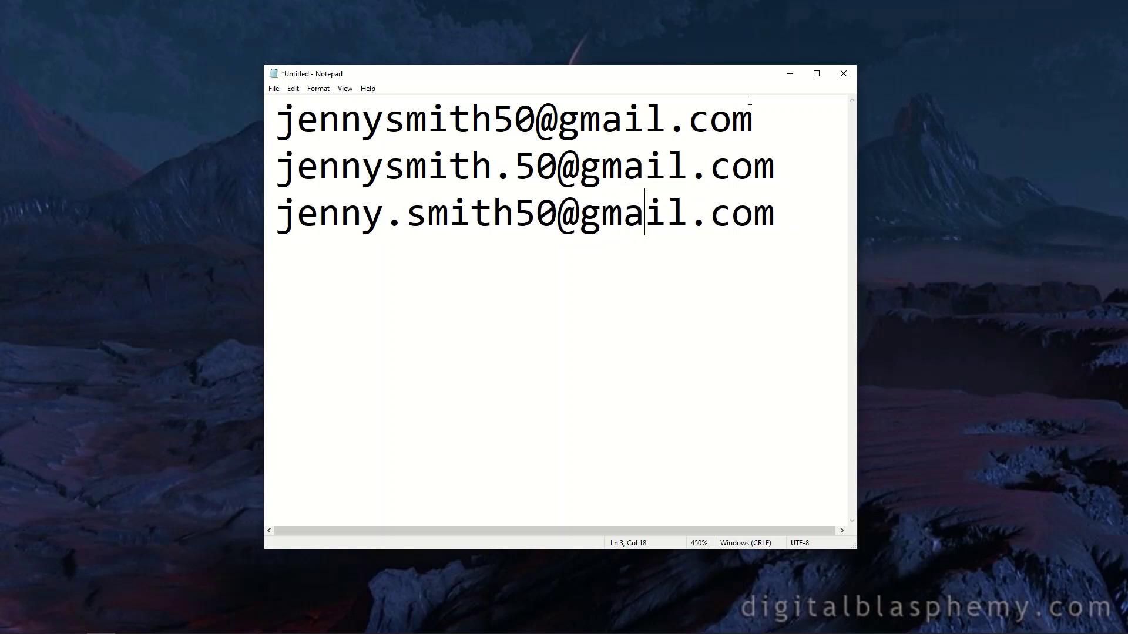
key(Right)
key(Right)
key(Right)
key(Right)
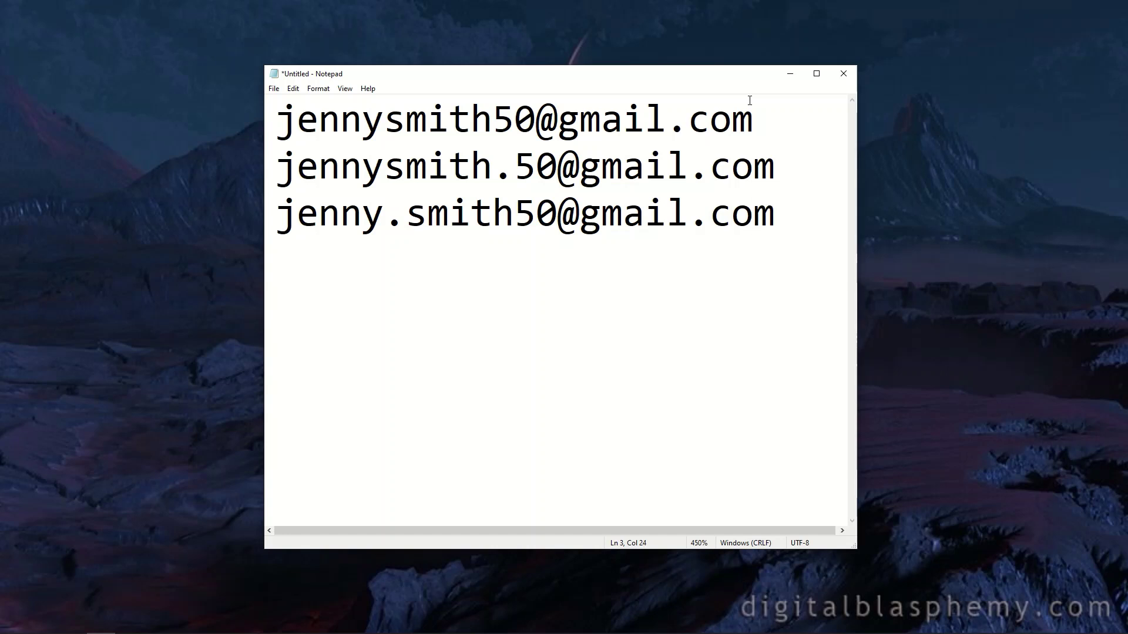